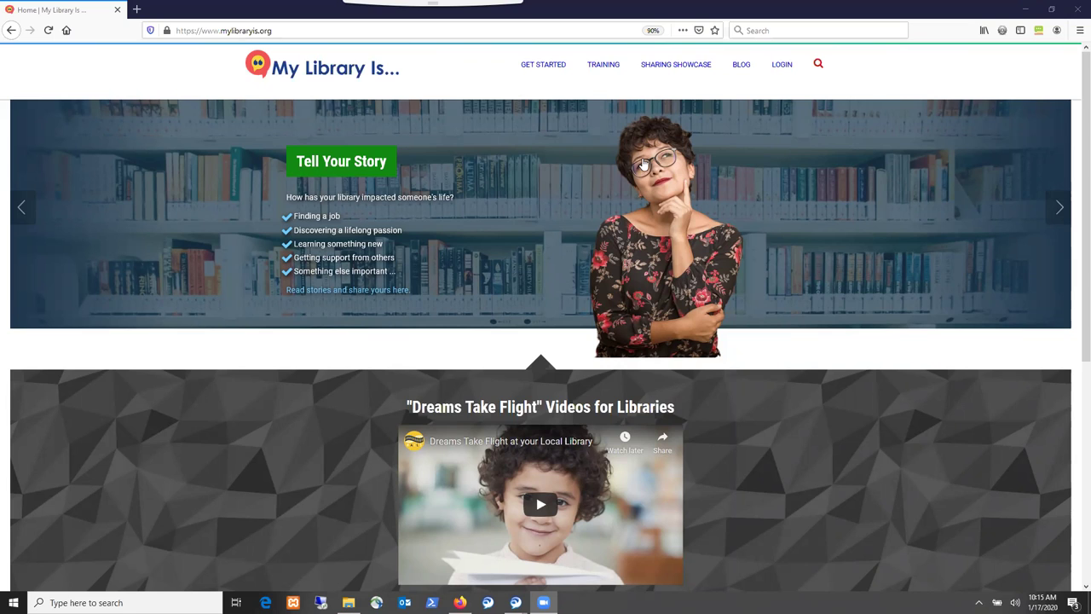
Log in to the My Library Is site with the library staff account
click(778, 68)
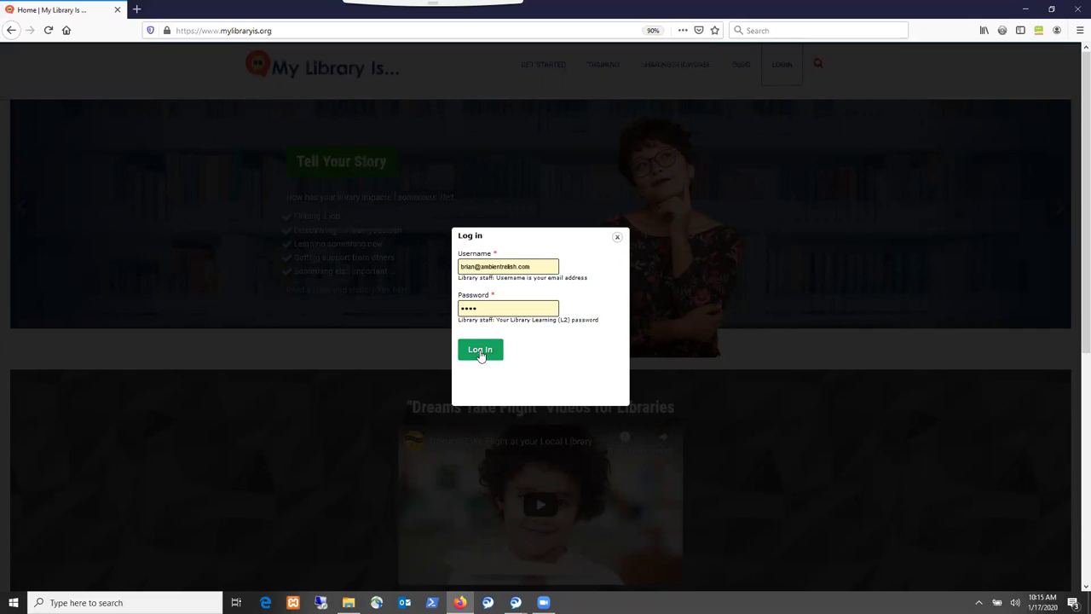
click(480, 352)
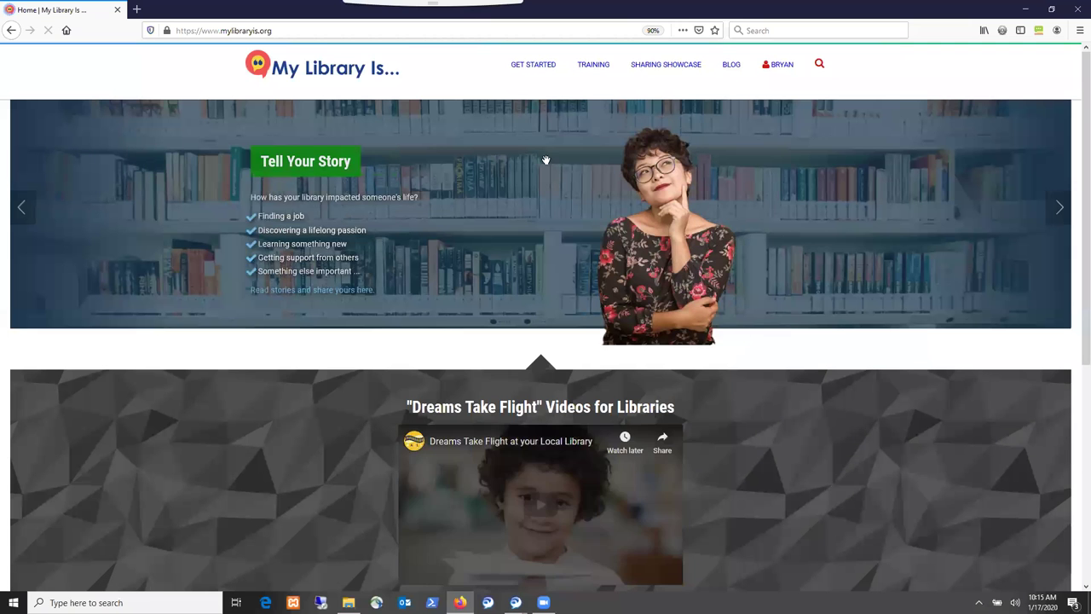
mouse_move(775, 77)
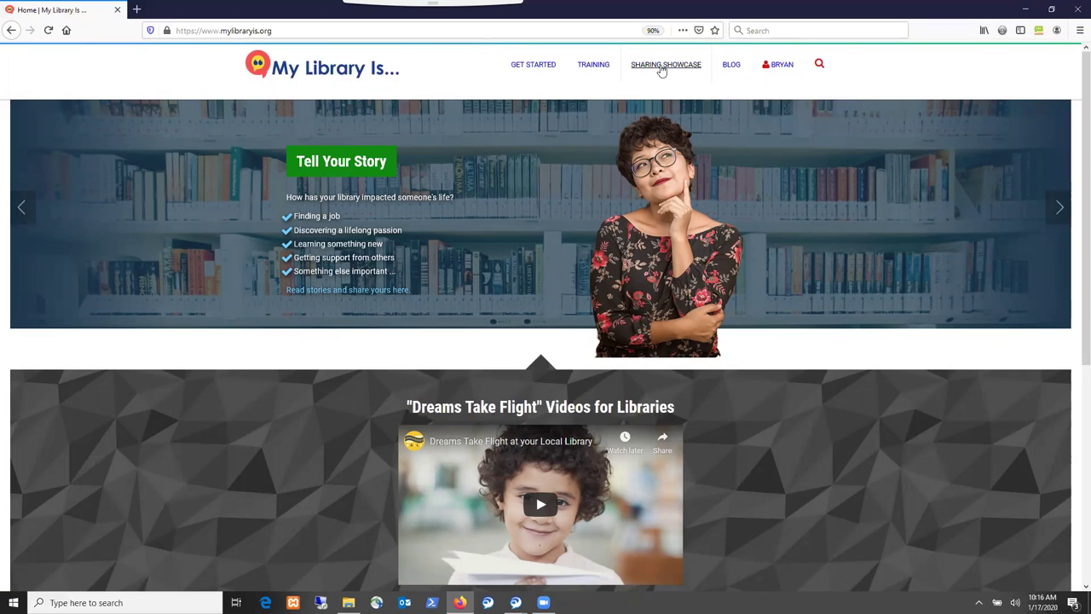
Open the Printables page of the Sharing Showcase and browse the shared items
mouse_move(662, 70)
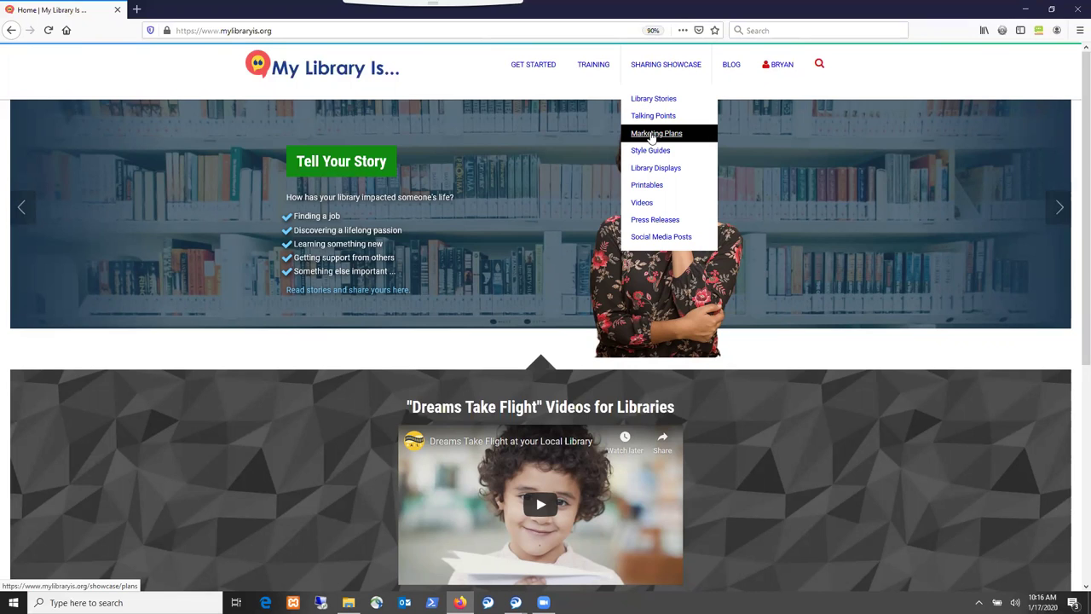
click(646, 187)
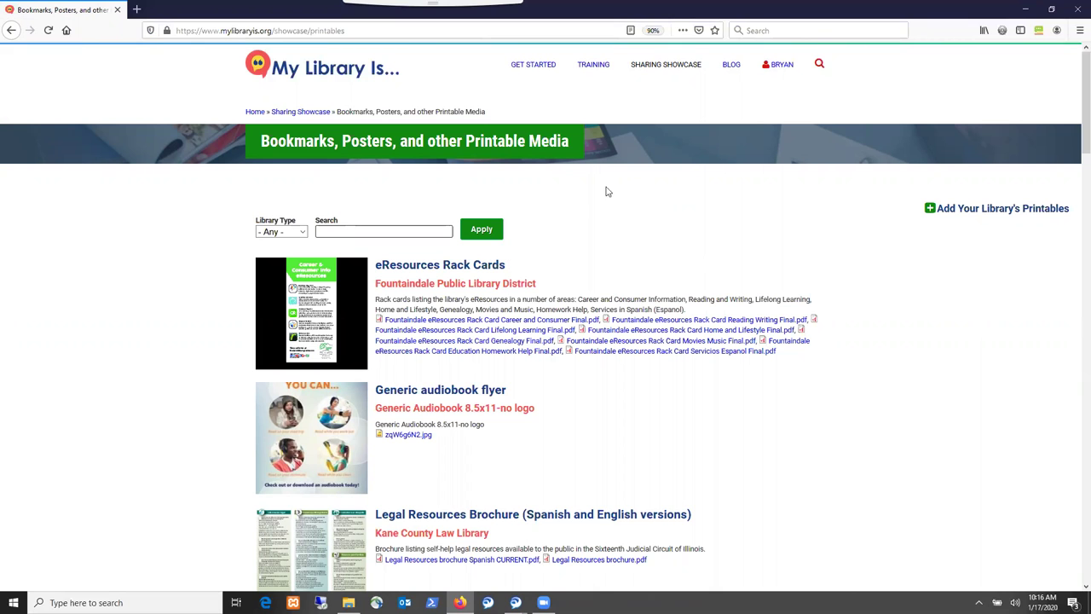
scroll(718, 268, down, 5)
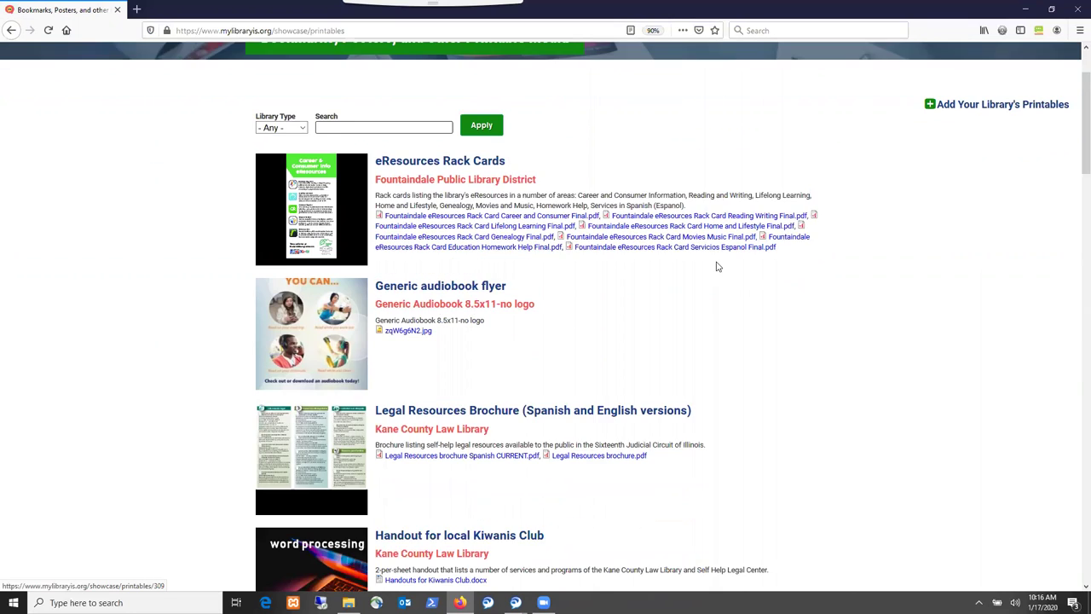
scroll(718, 267, down, 3)
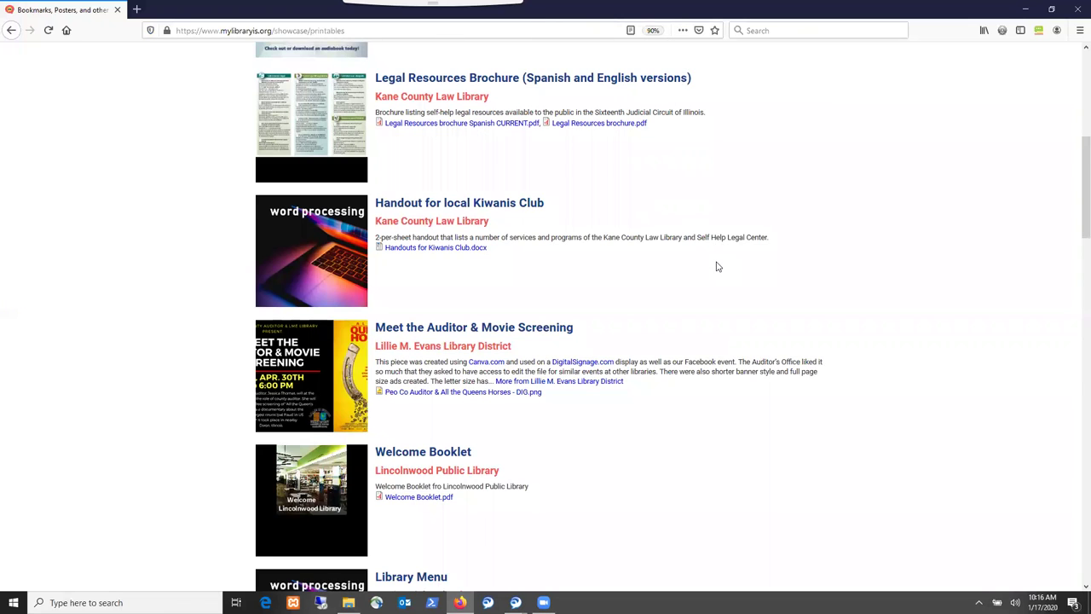
scroll(718, 267, up, 8)
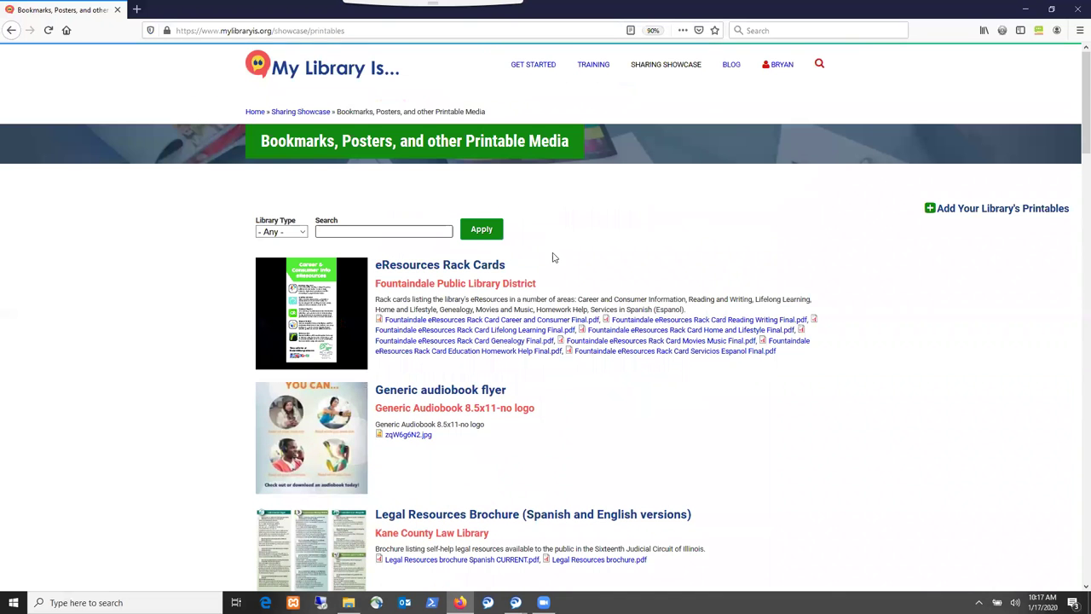
Search the printables for "bookmark" and look through the matching items
click(421, 232)
text(bookmark)
click(475, 233)
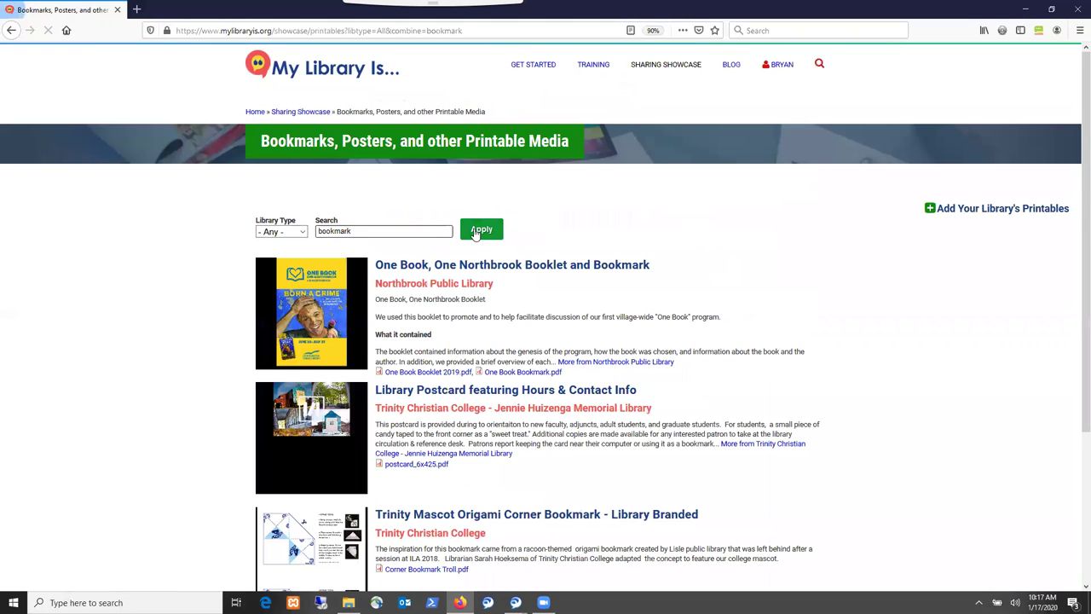
scroll(601, 251, down, 1)
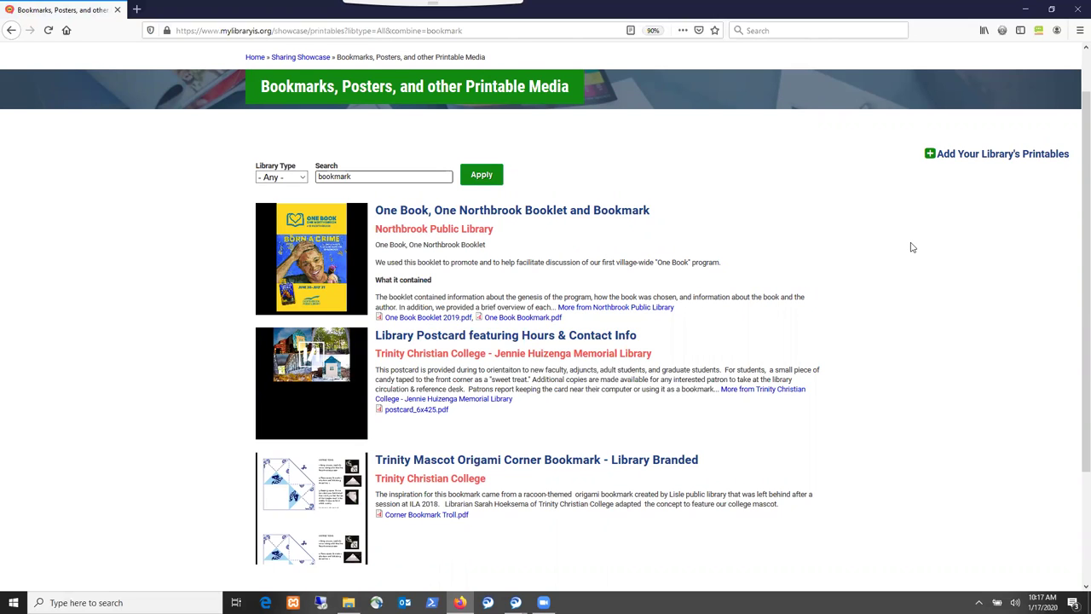
scroll(887, 245, up, 1)
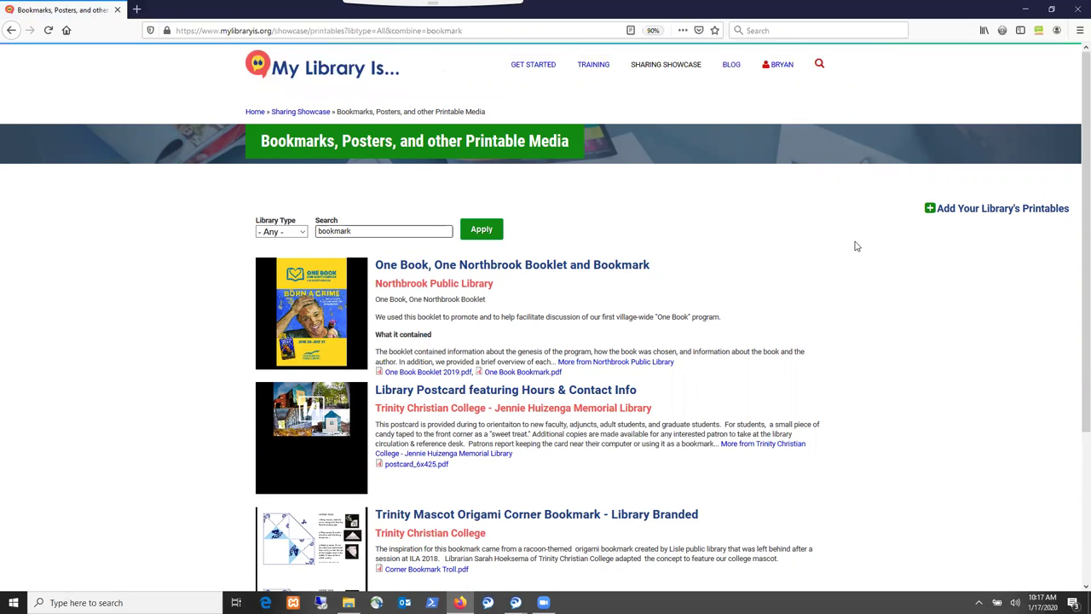
Start adding the library's own printable media and mark it for the Public library type
click(944, 212)
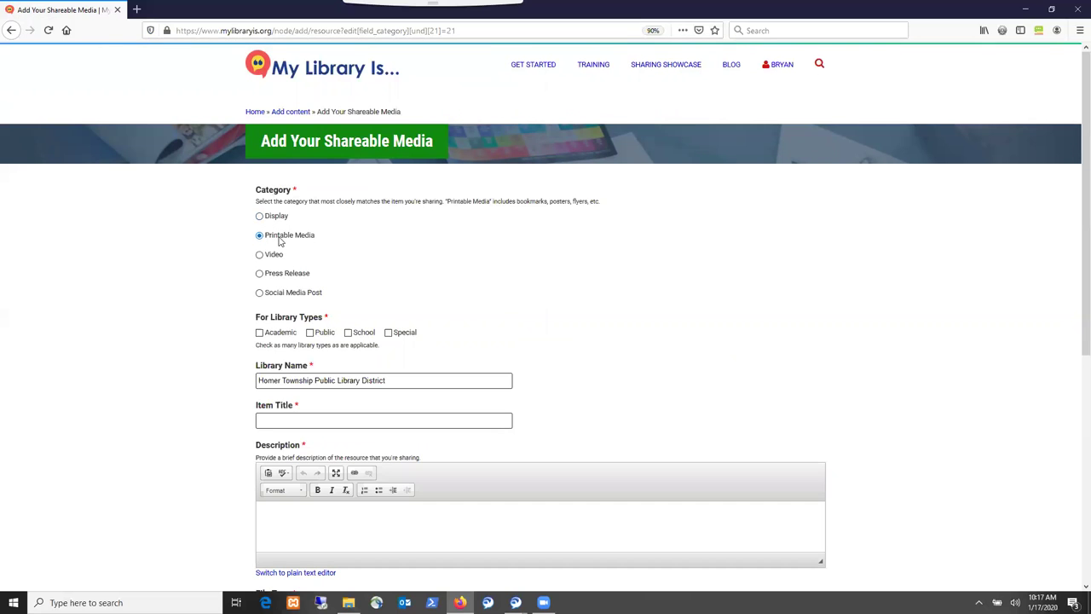
scroll(353, 238, down, 1)
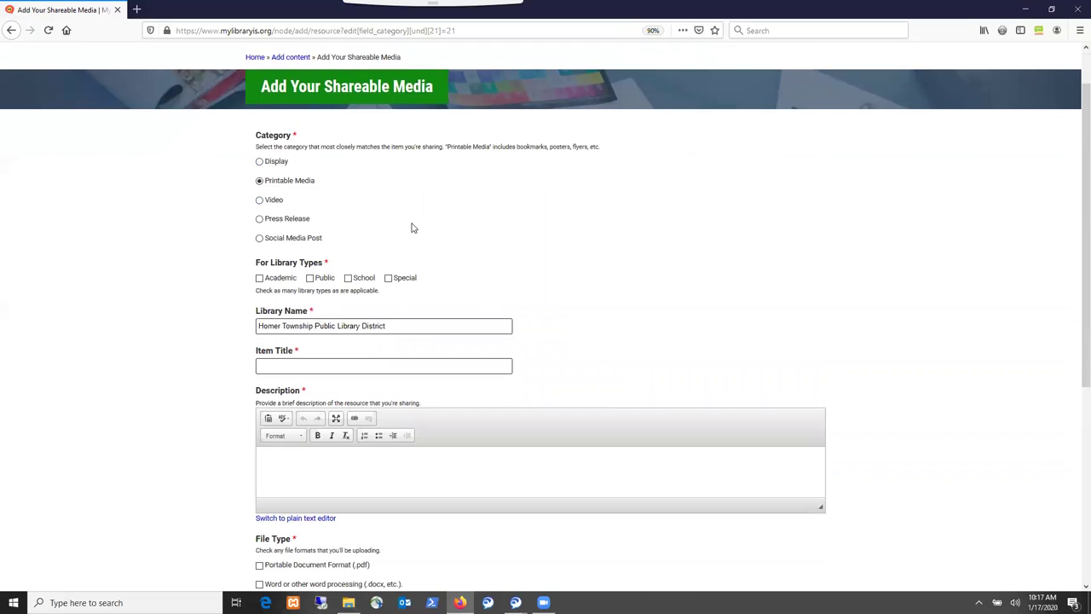
scroll(411, 228, down, 1)
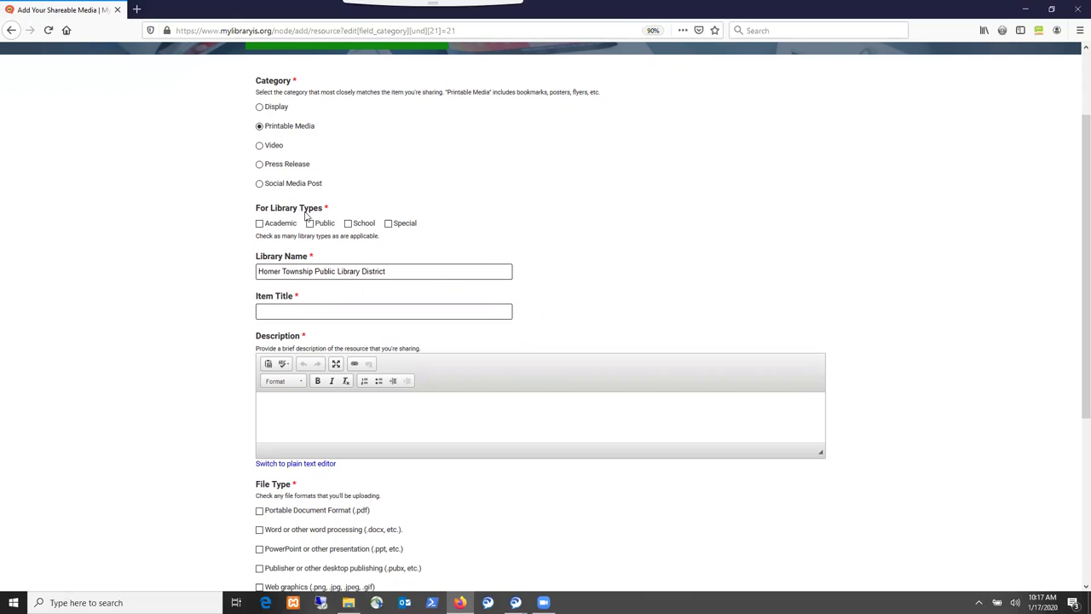
click(310, 224)
Title the item "Vintage Poster" and describe it as "Vintage WPA poster promoting libraries in Illinois."
scroll(455, 224, down, 2)
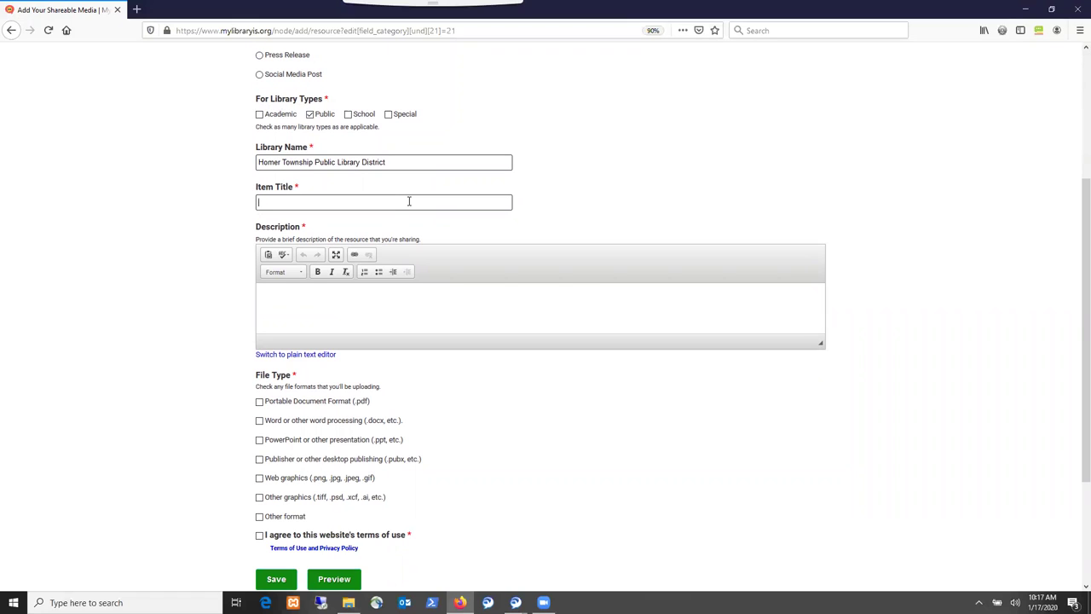
text(Vi)
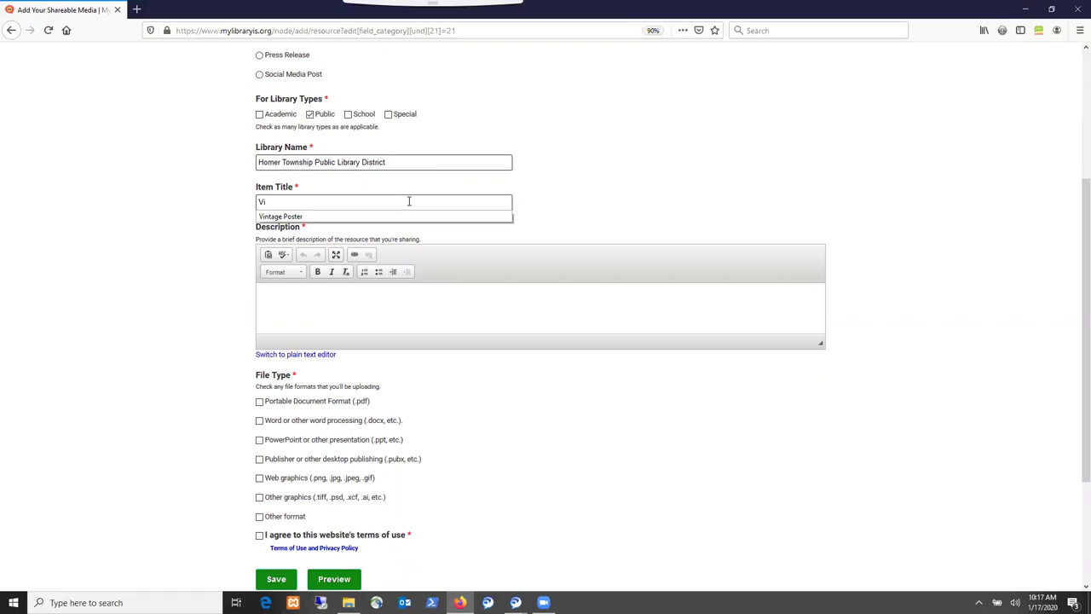
click(360, 216)
scroll(392, 220, down, 2)
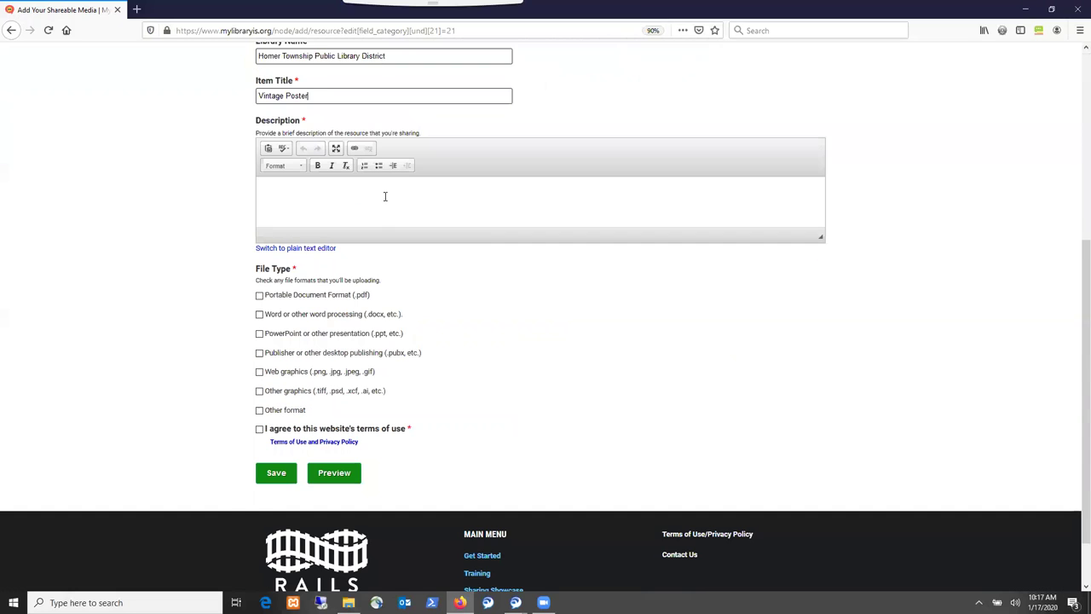
click(385, 193)
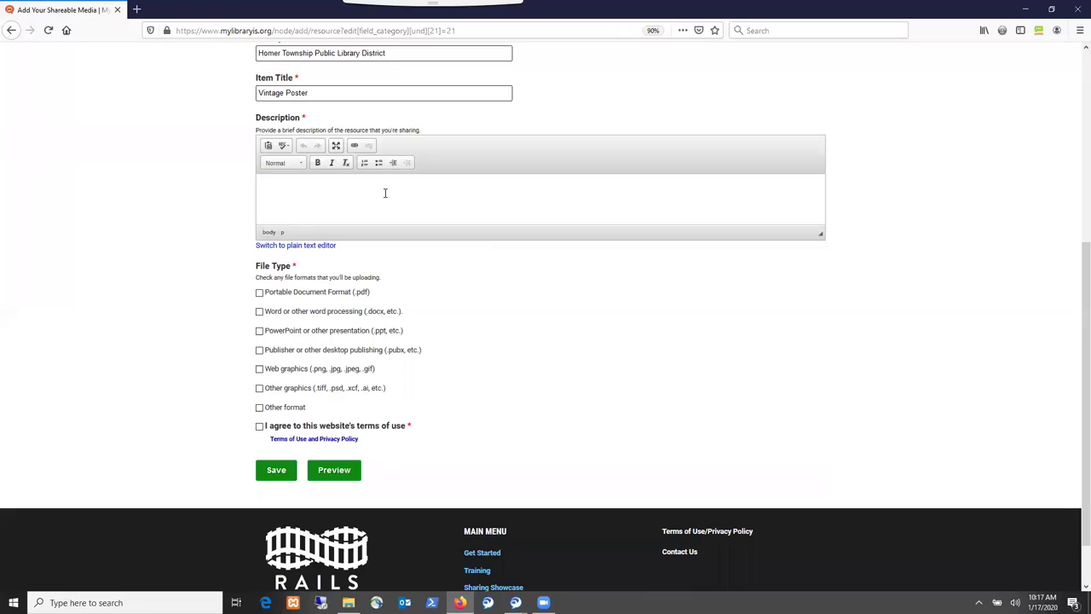
text(Vintage WPA poster promioting libraries in Illinois.)
Mark the file type as Web graphics (.png, .jpg, .jpeg, .gif)
scroll(253, 202, down, 1)
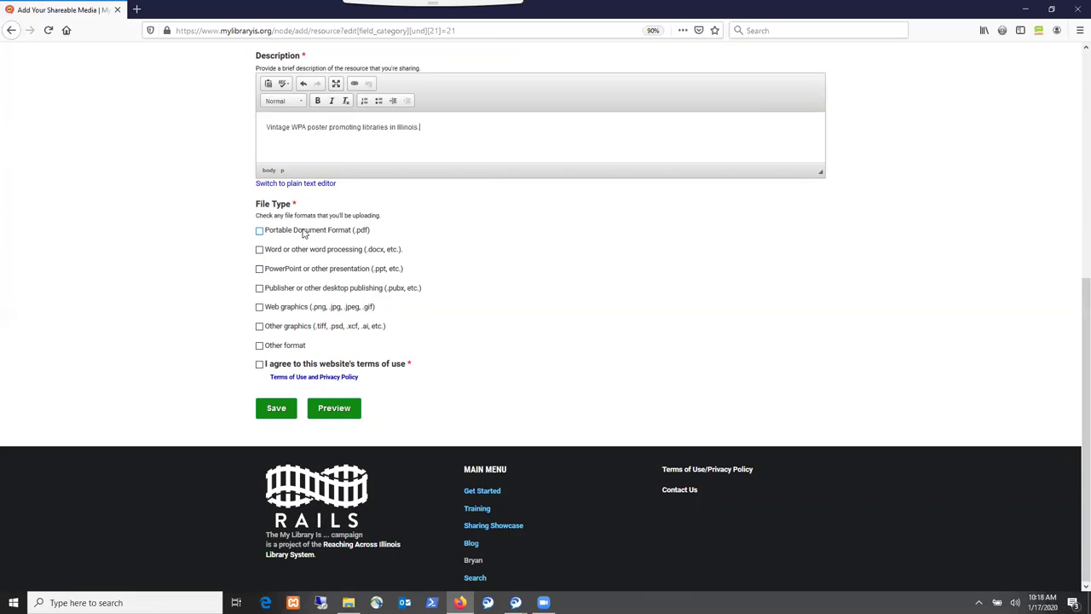
click(259, 308)
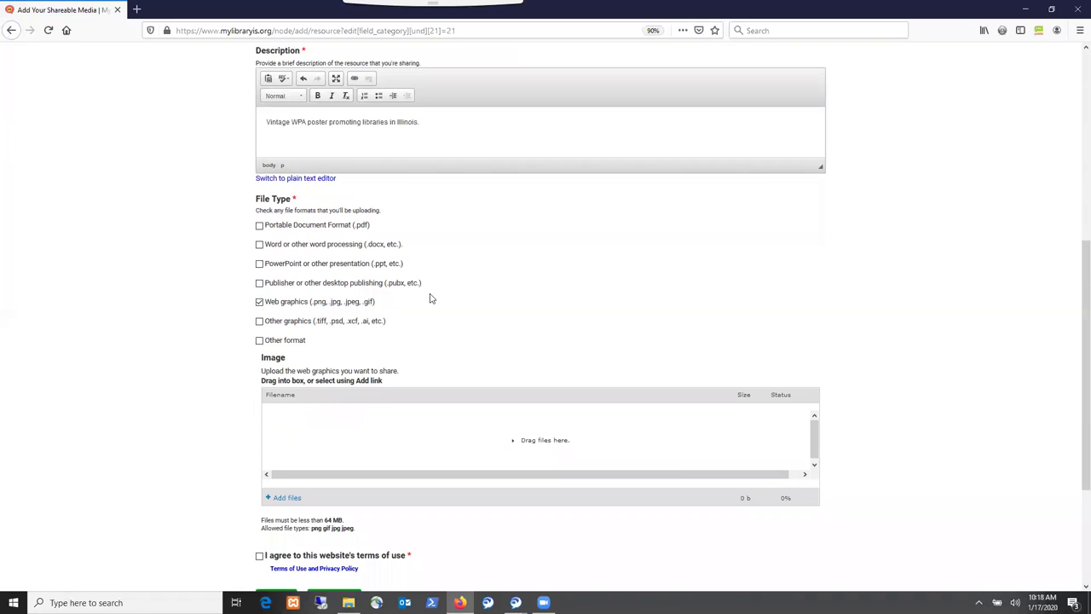
scroll(430, 298, down, 3)
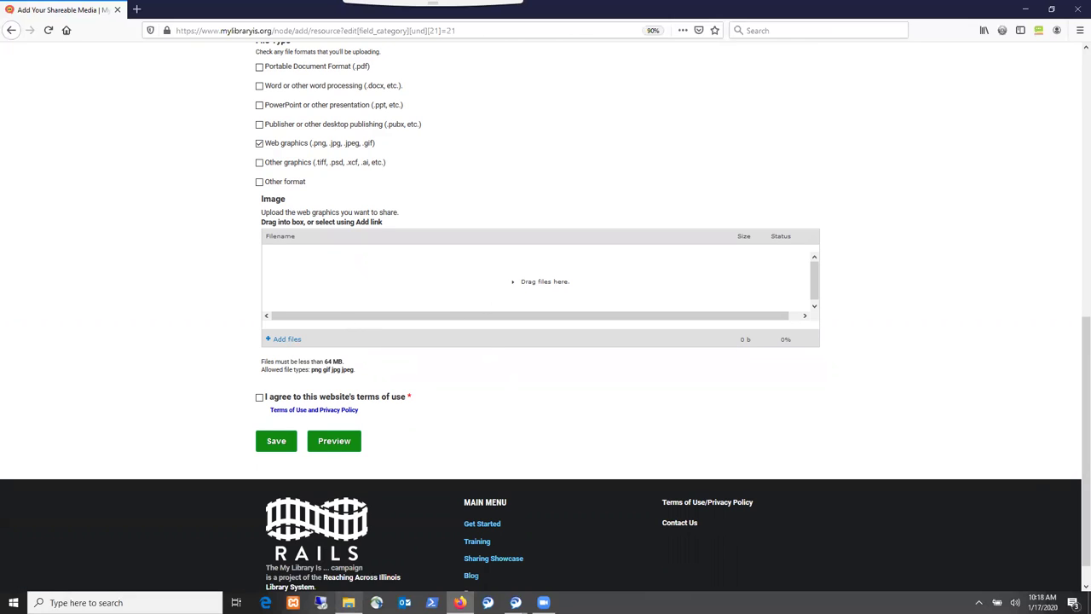
mouse_move(349, 603)
click(349, 550)
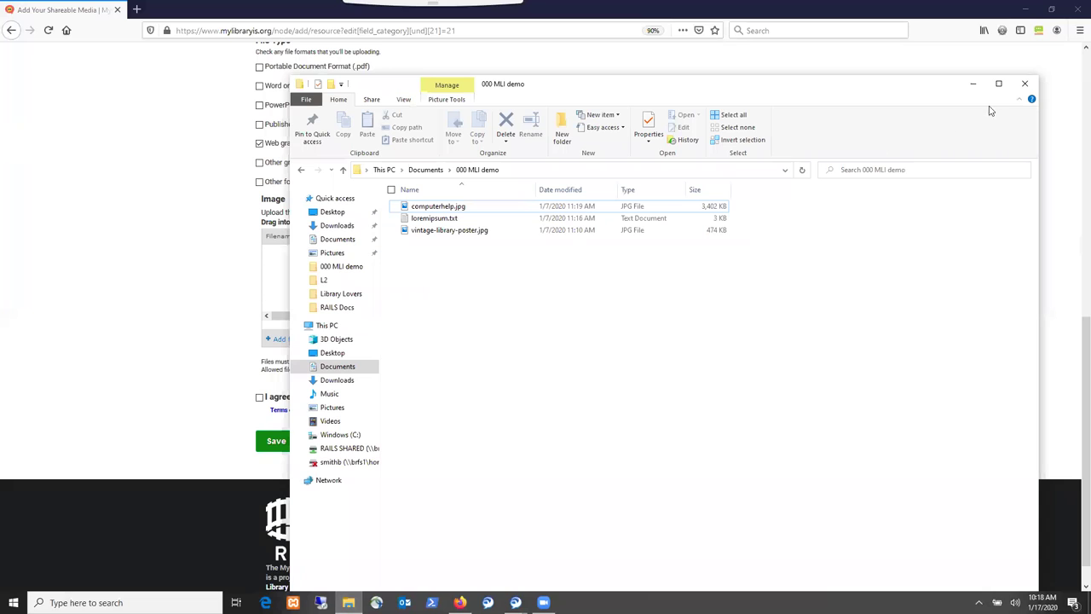
click(971, 85)
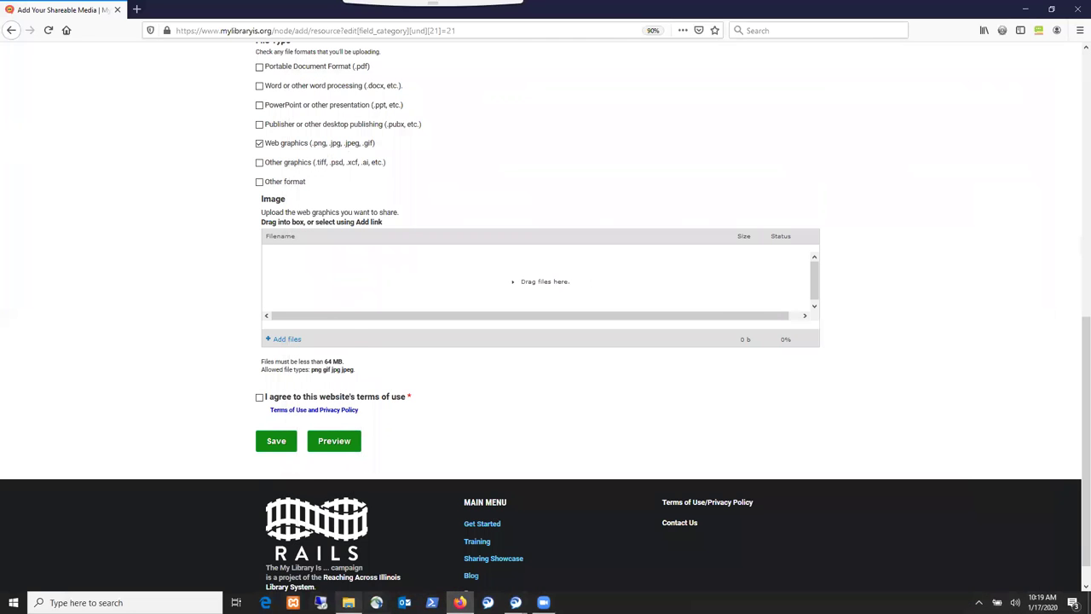
Upload vintage-library-poster.jpg from the 000 MLI demo folder as the item's image
click(349, 603)
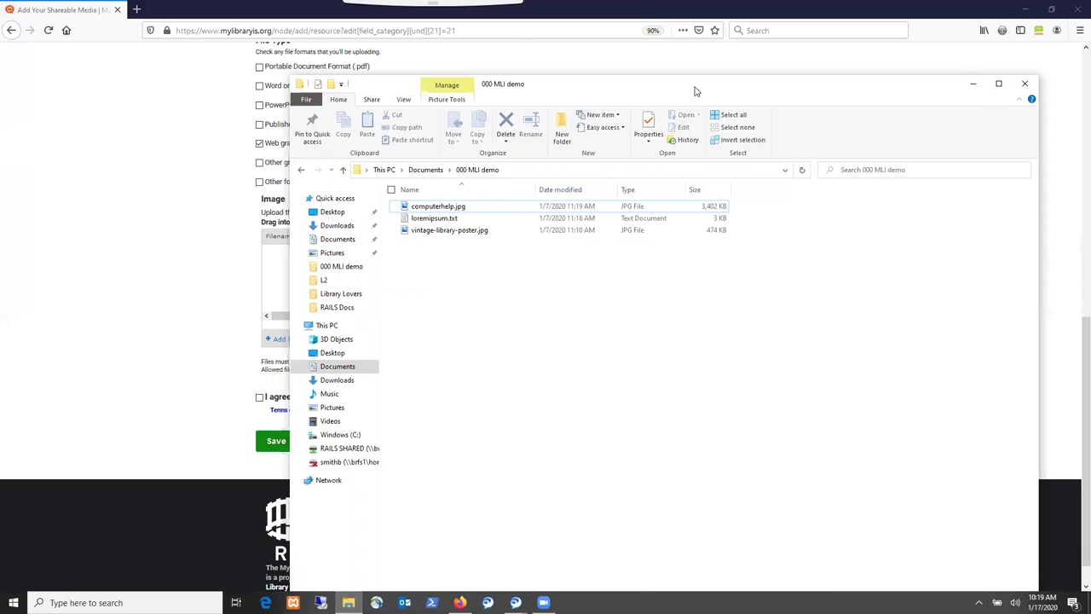
drag(695, 91, 933, 83)
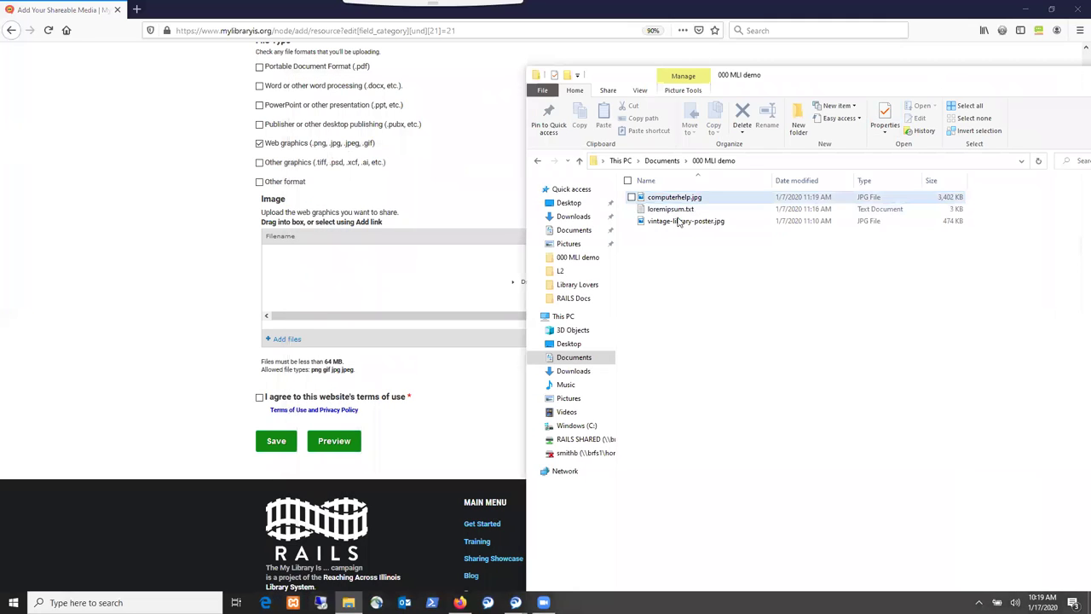
click(676, 223)
drag(676, 226, 508, 294)
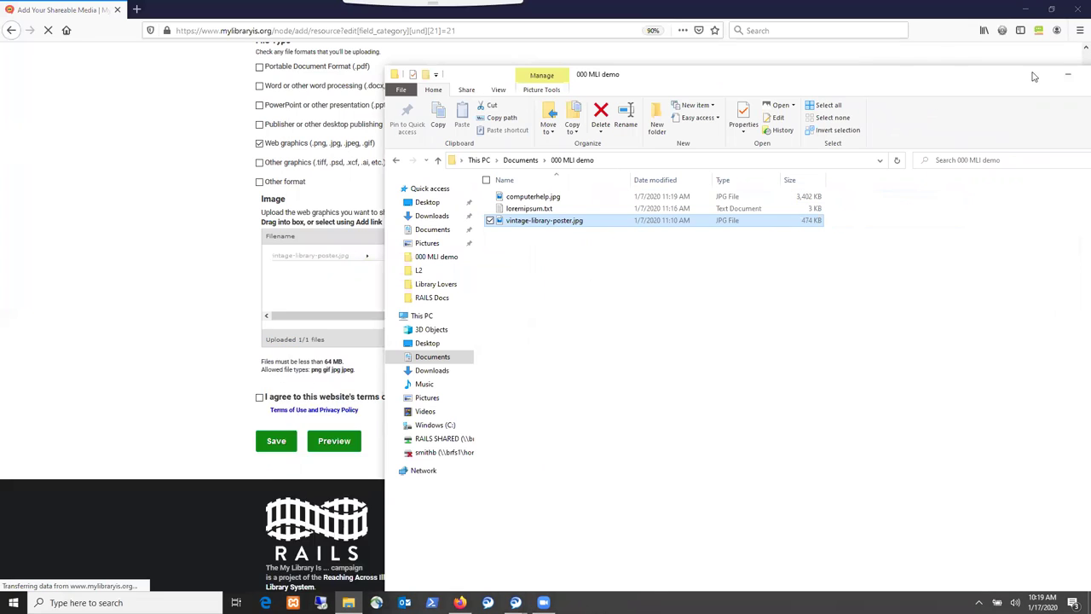
click(1067, 75)
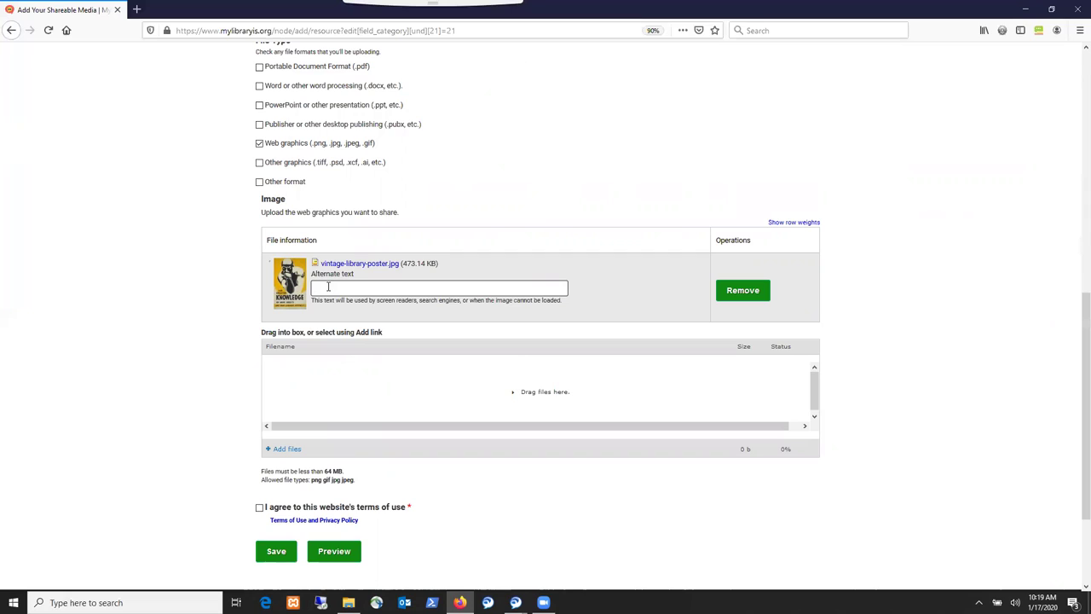
Give the uploaded image the alternate text: WPA poster that says "For Greater Knowledge, Visit Your Library"
text(WPA poster)
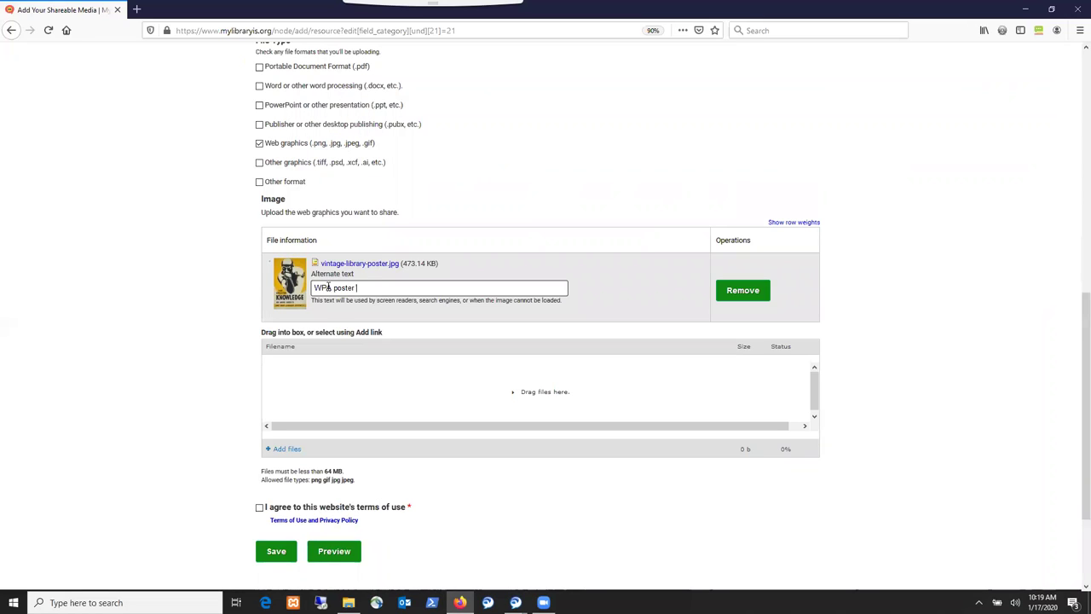
text( that says)
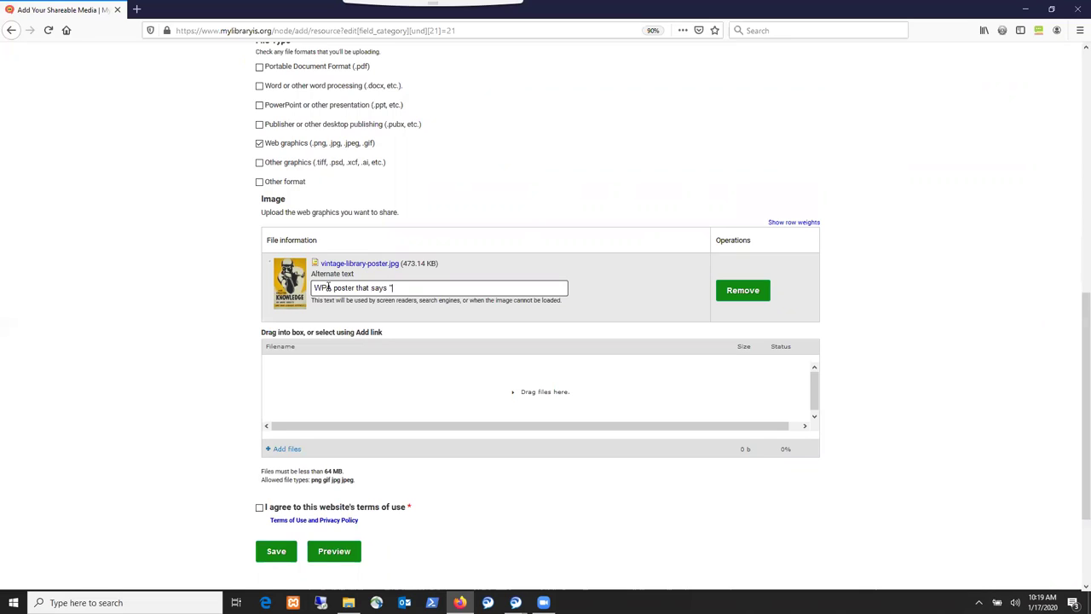
text( "For Greater Knowledge, Visit Your Lib)
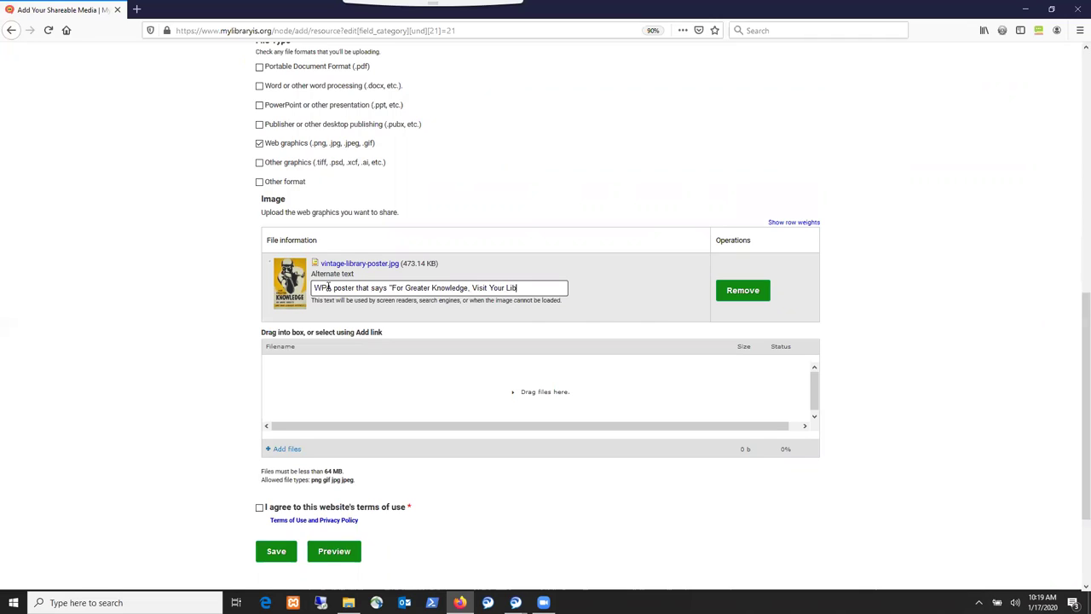
text(rary".)
scroll(577, 248, down, 2)
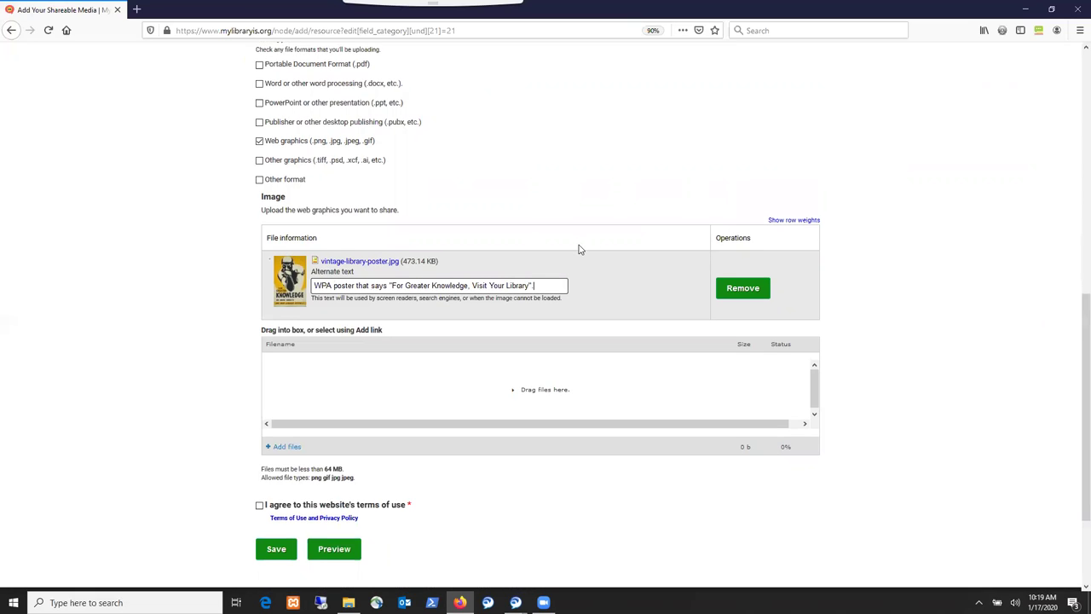
scroll(578, 248, down, 2)
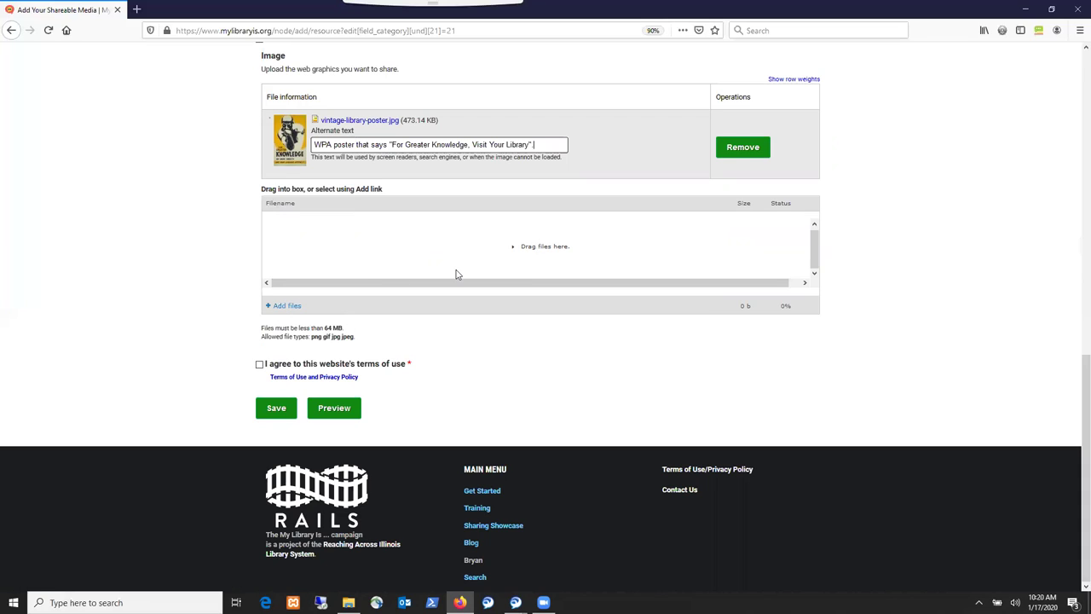
text(.)
Read and accept the website's terms of use and save the shareable media item
click(296, 380)
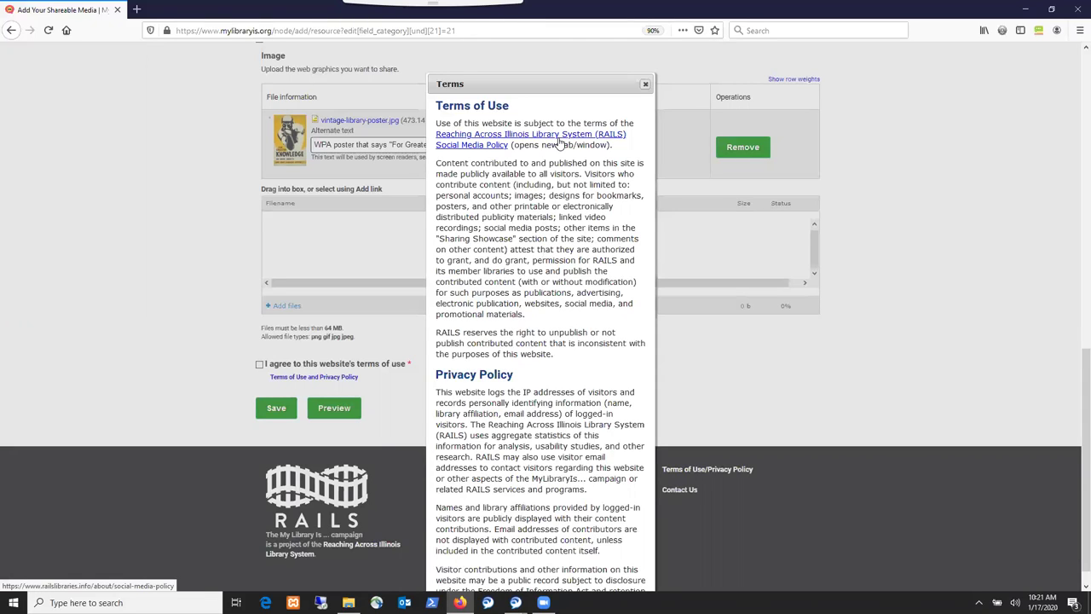
click(646, 87)
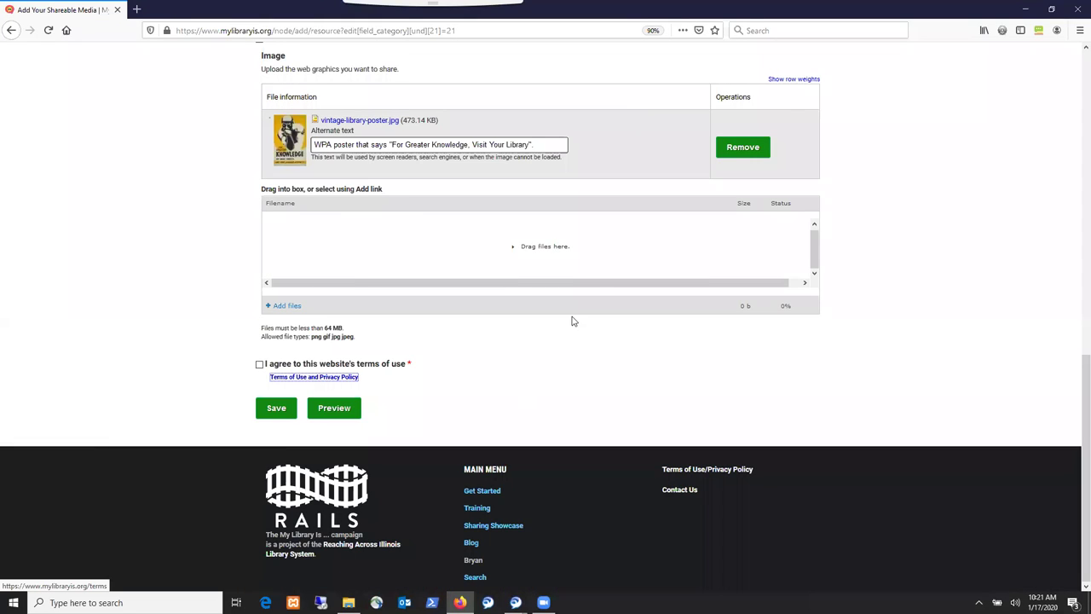
click(260, 364)
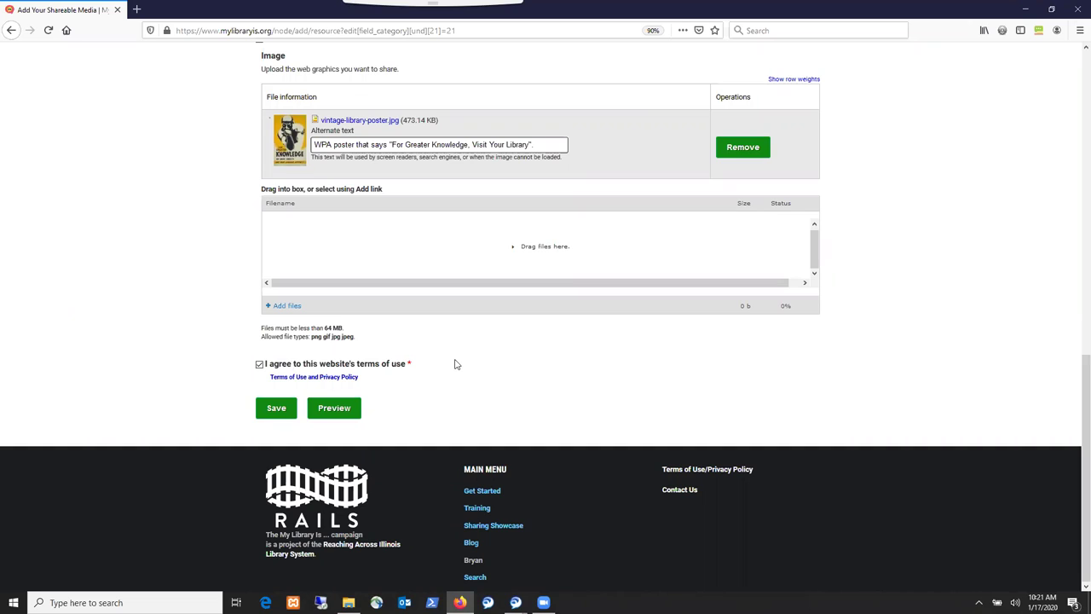
click(272, 412)
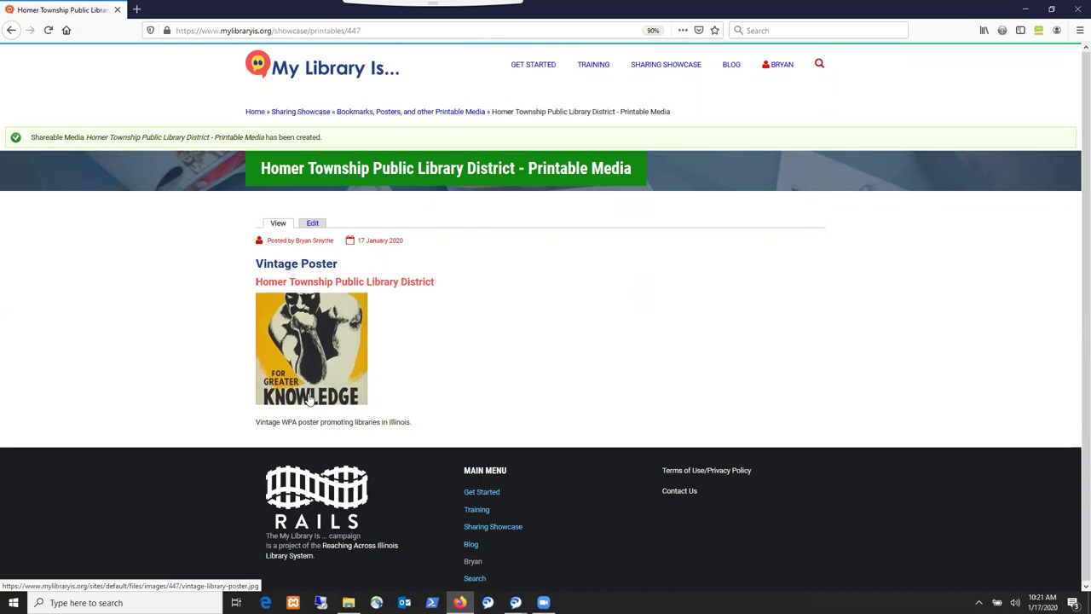
Return to the Sharing Showcase's Printables page and check the Vintage Poster entry in the list
mouse_move(652, 68)
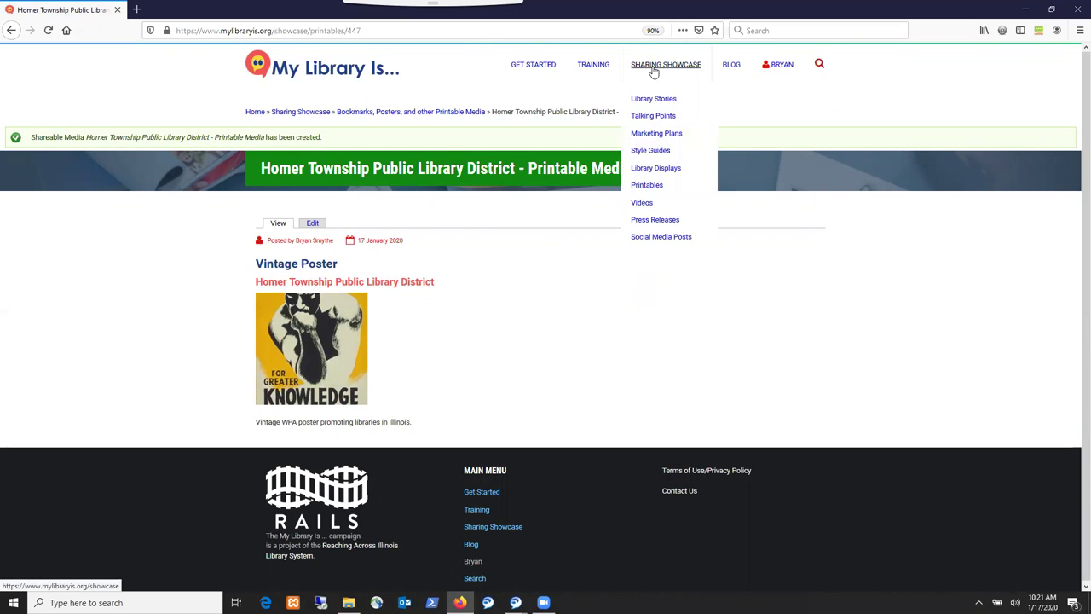
click(648, 188)
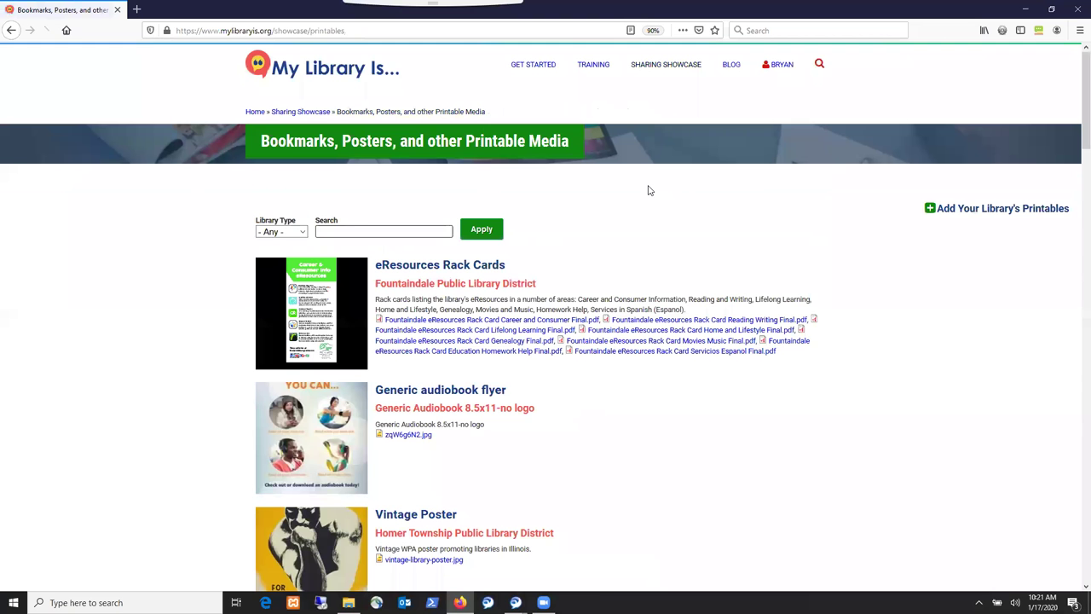
scroll(652, 191, down, 5)
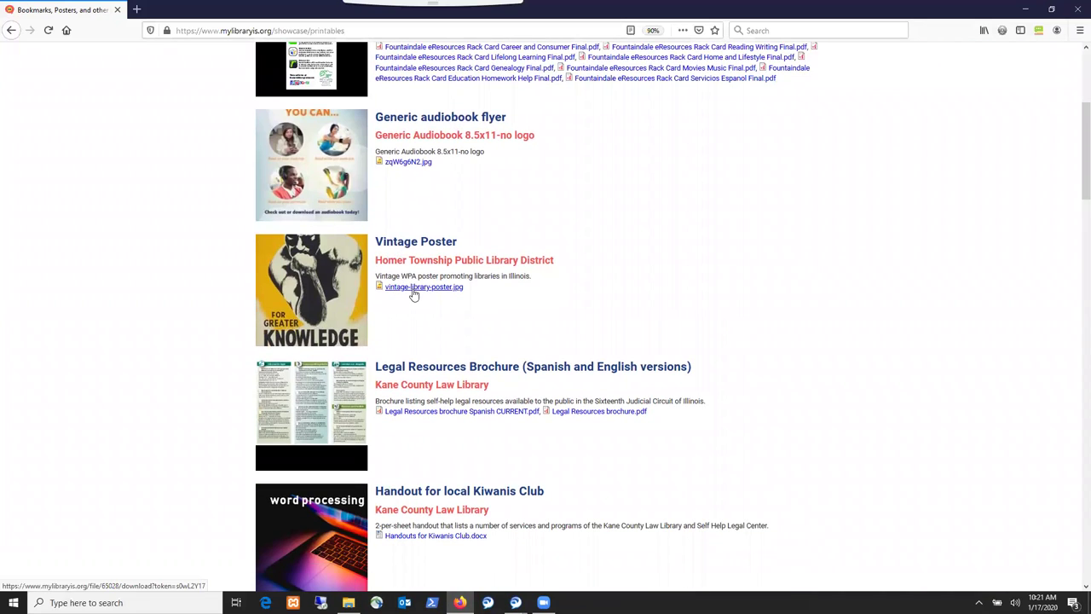
scroll(413, 294, up, 5)
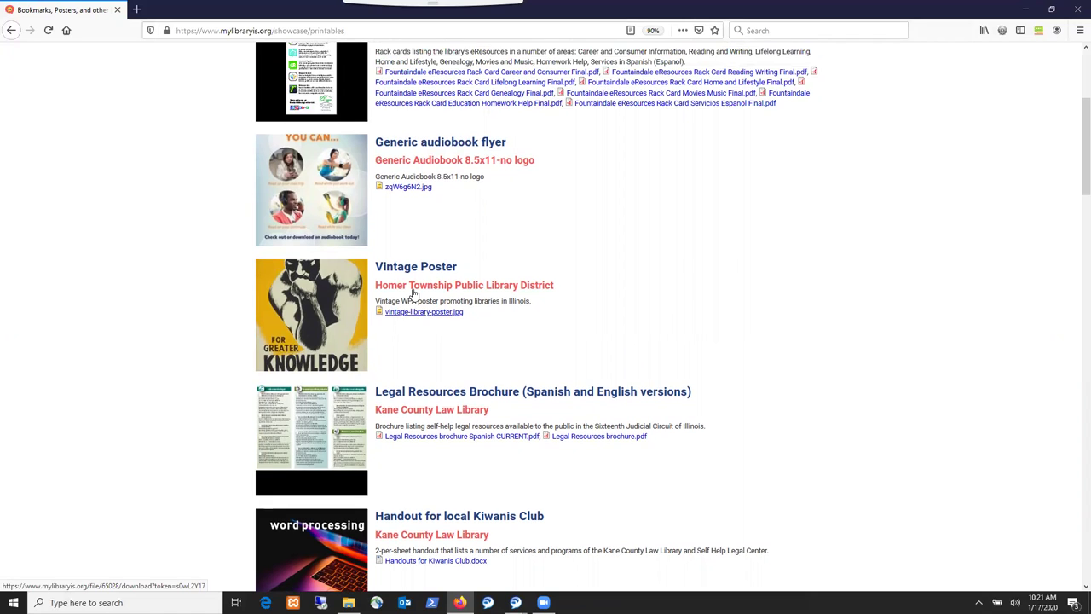